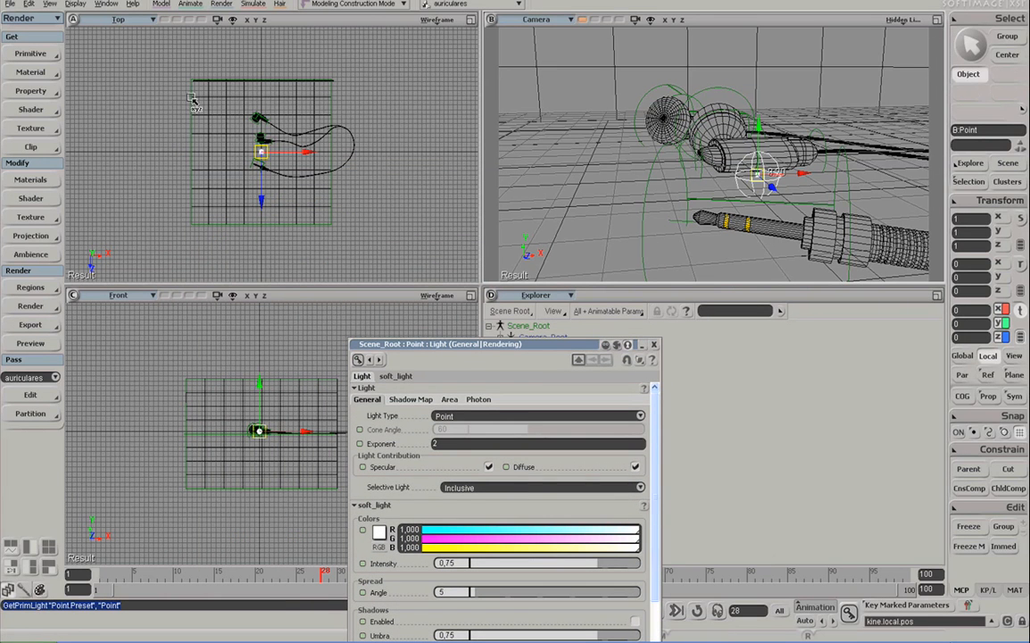
Position the point light in front of and above the earphones at about X -0,29, Y 6,26, Z 8,83
drag(264, 158, 273, 197)
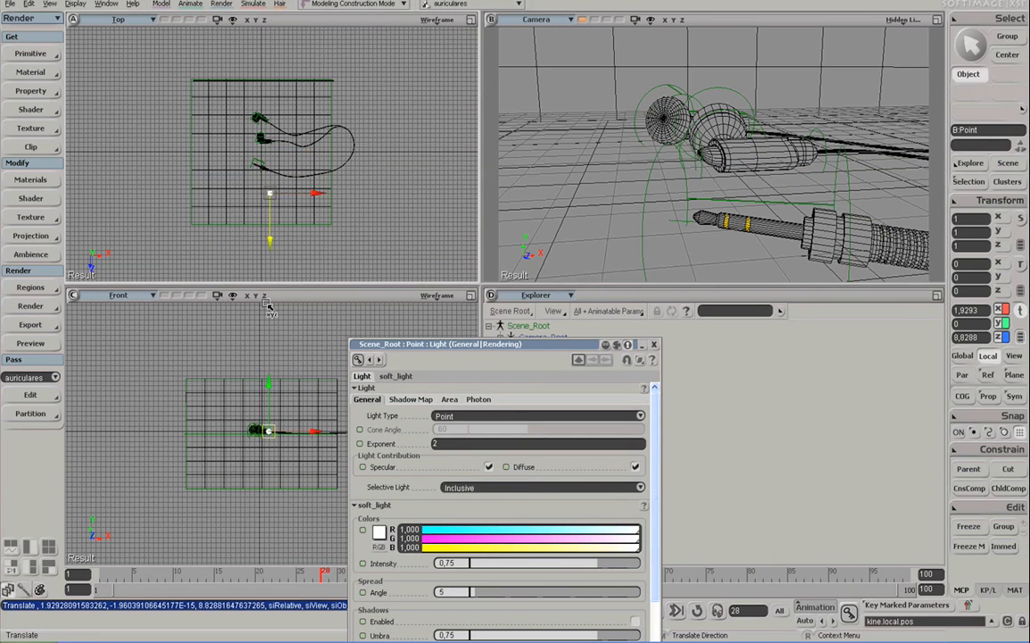
drag(270, 431, 265, 405)
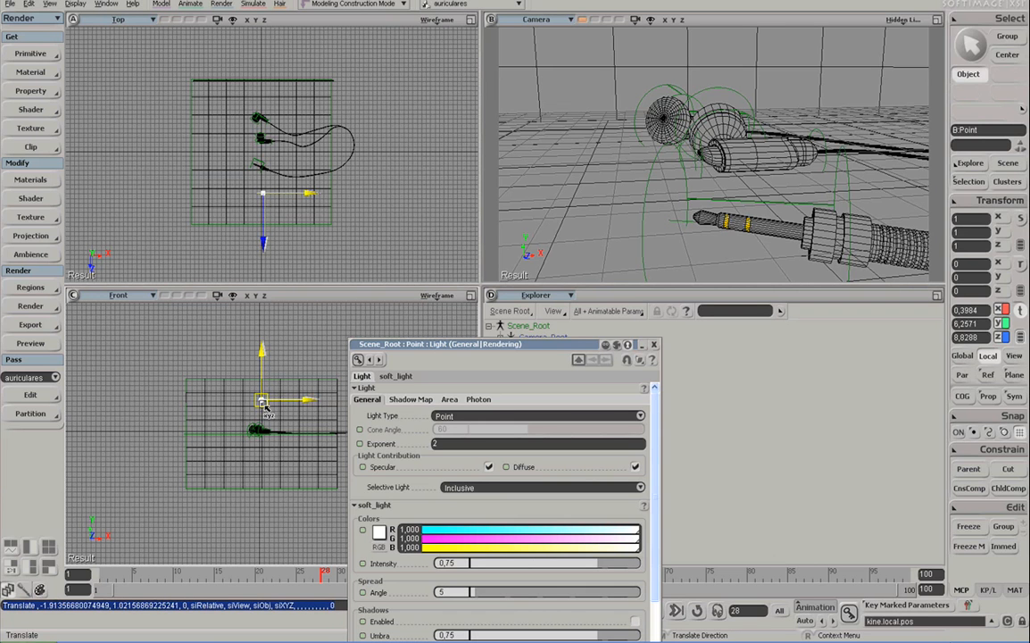
drag(267, 195, 269, 200)
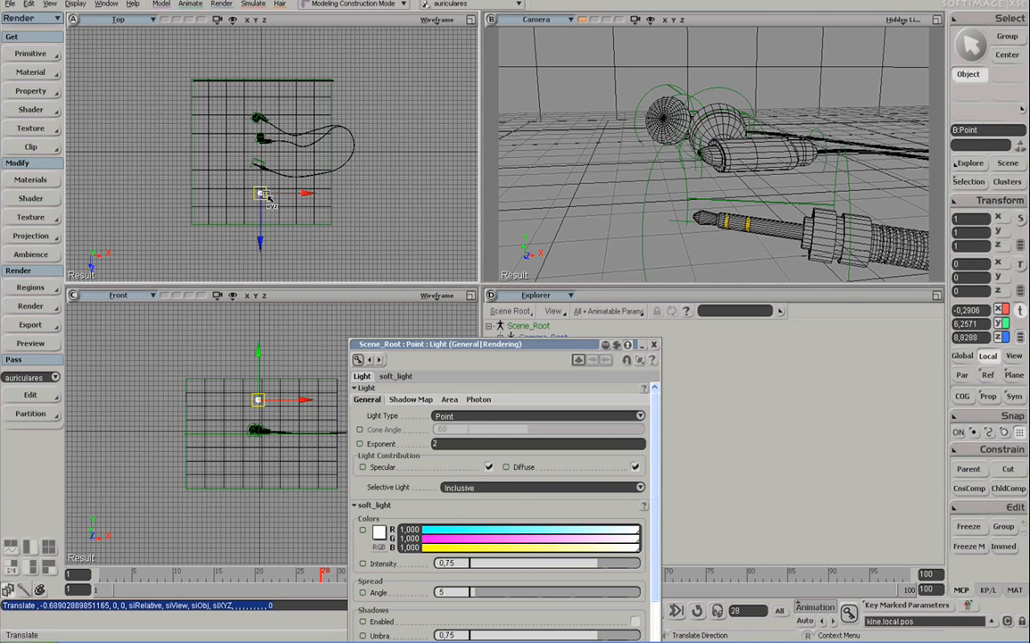
Enable shadows for the point light and set the Umbra to 0,033
drag(448, 347, 460, 330)
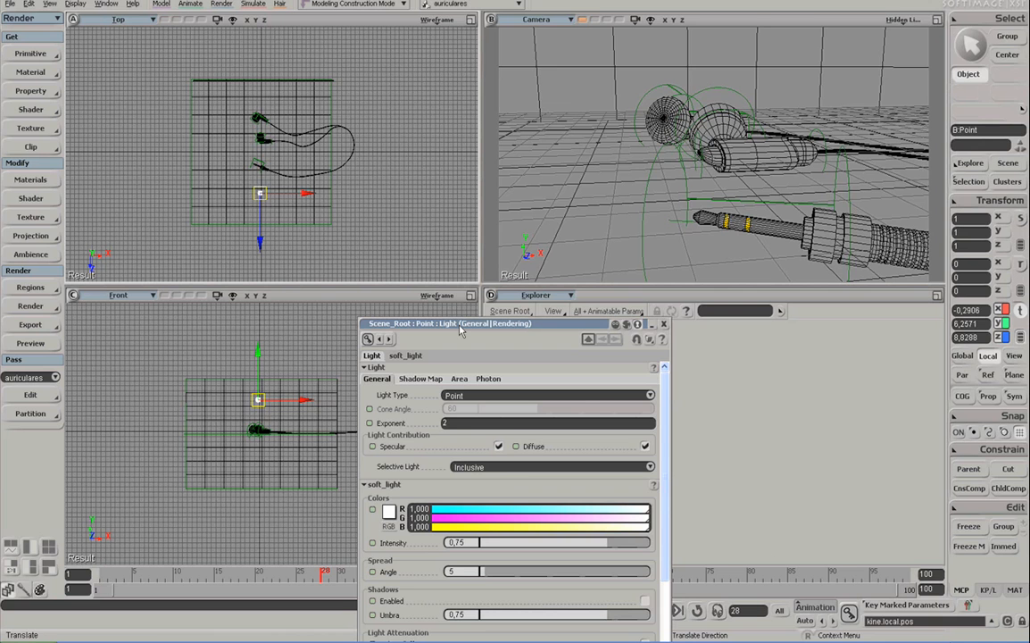
drag(458, 319, 191, 36)
drag(289, 369, 282, 435)
drag(402, 216, 375, 217)
drag(288, 42, 480, 38)
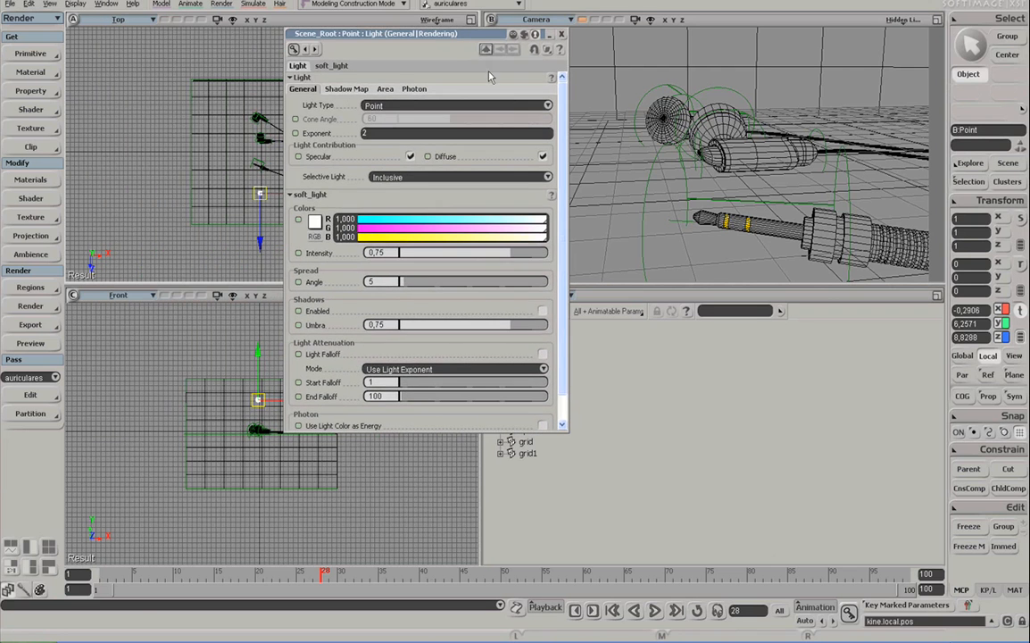
click(543, 310)
drag(515, 328, 368, 326)
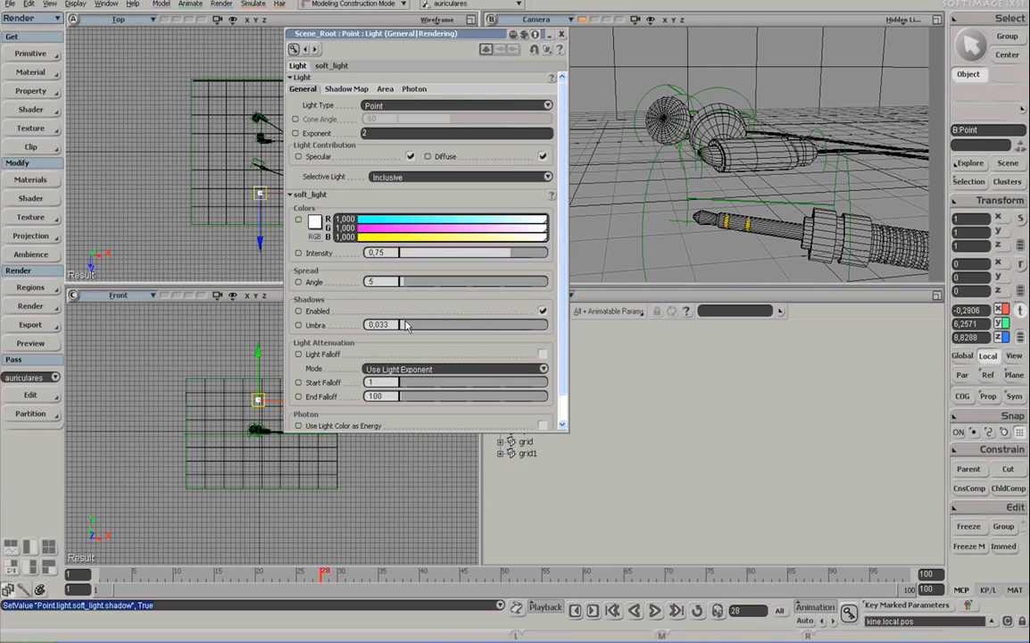
Lower the point light to about Y 4,6 and draw a render region over the earphones and jack in the Camera view
drag(260, 398, 260, 407)
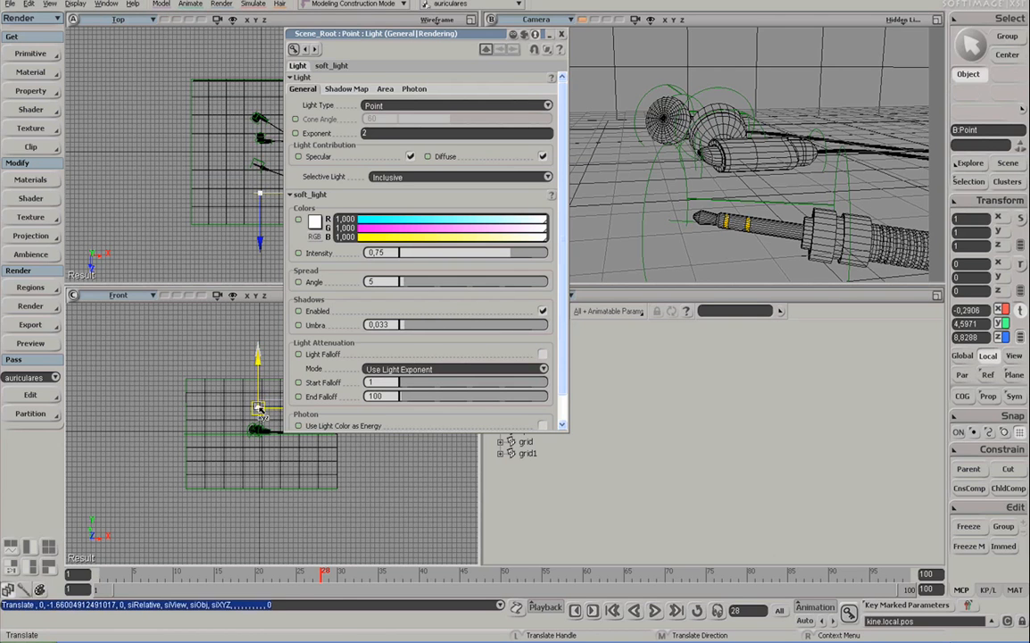
key(q)
mouse_move(602, 43)
mouse_down()
mouse_move(898, 266)
mouse_move(922, 273)
mouse_up()
drag(381, 34, 211, 11)
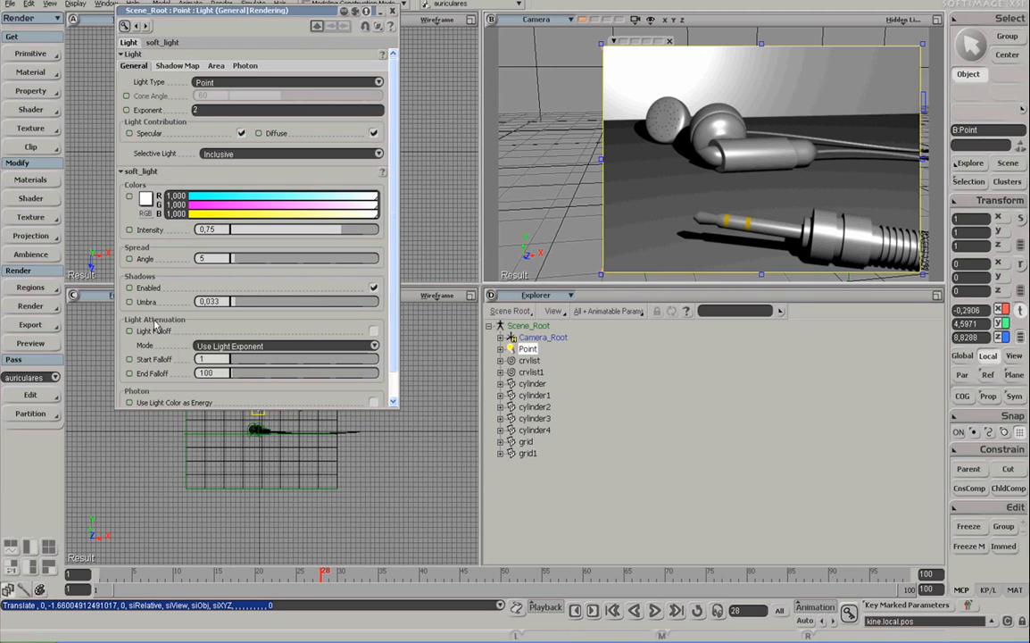
Enable Light Falloff for the point light and set its attenuation mode to Linear
drag(246, 408, 246, 470)
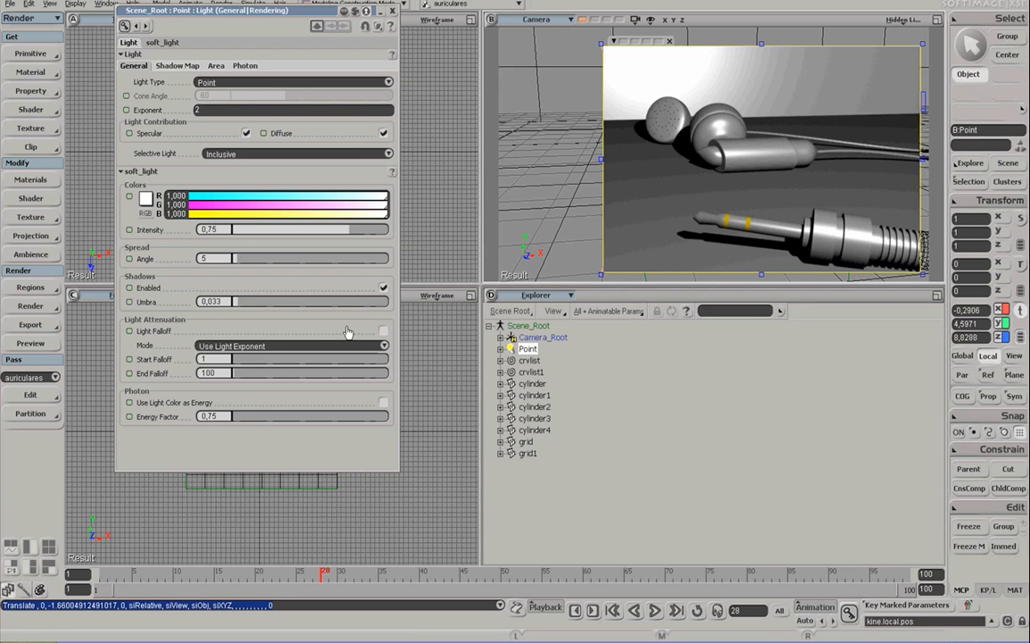
click(383, 330)
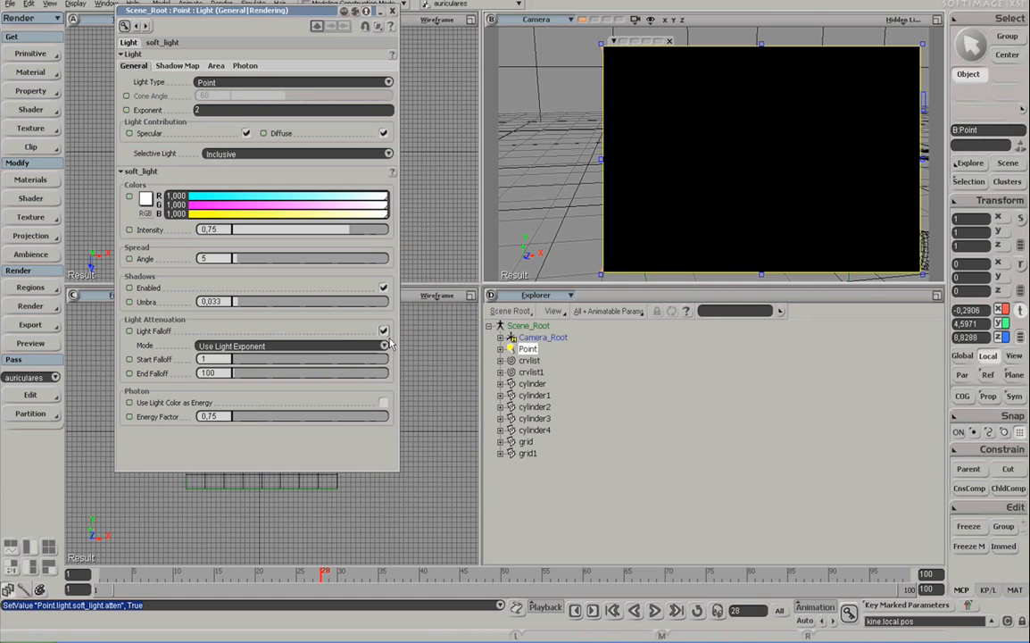
click(336, 346)
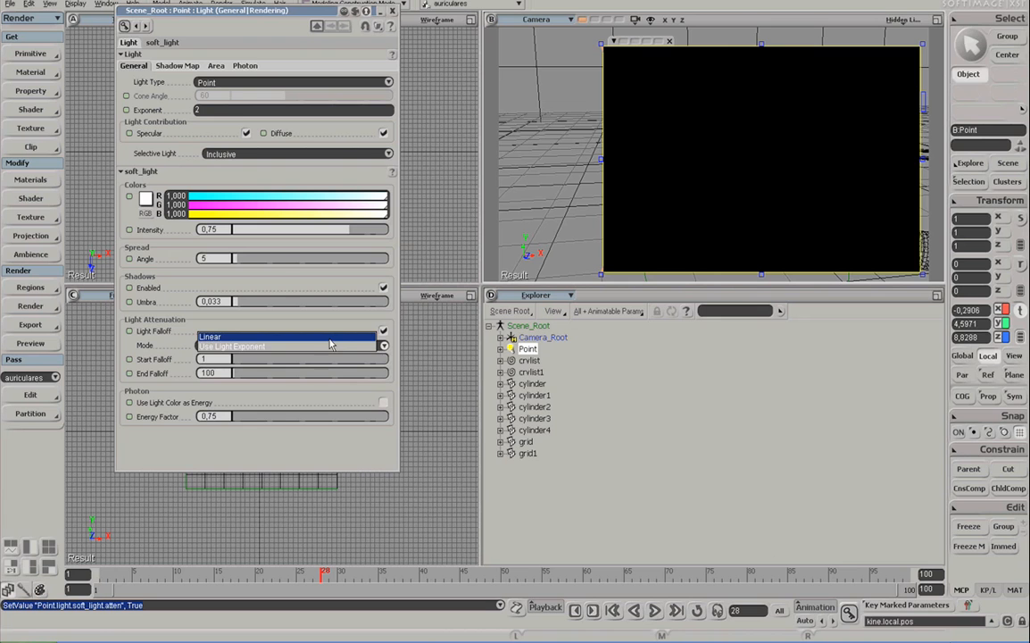
click(329, 339)
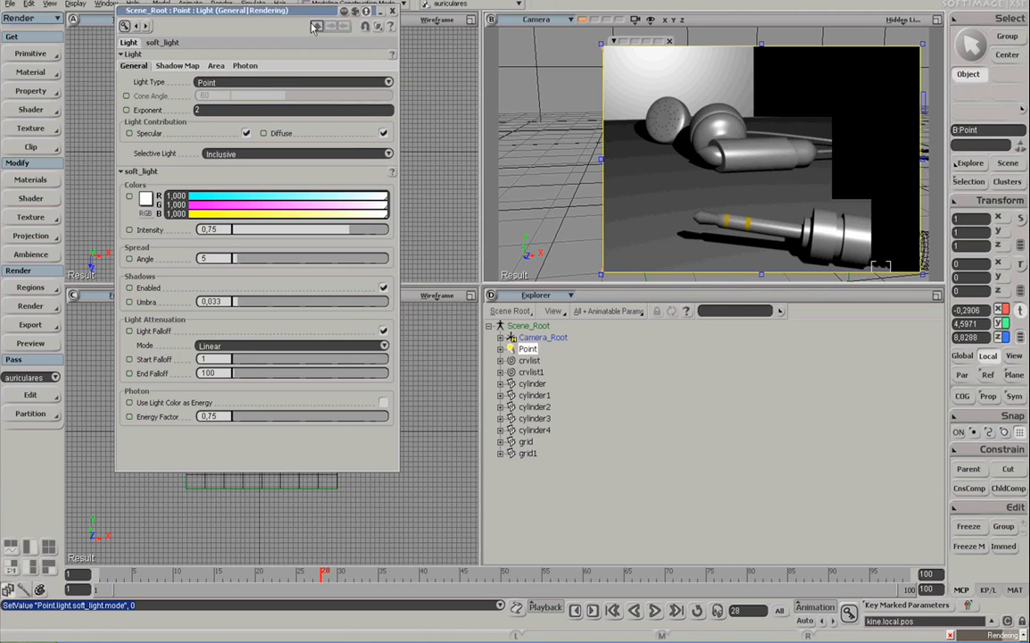
Shift the point light slightly along X to about -0,43 in the Top view
drag(305, 15, 281, 55)
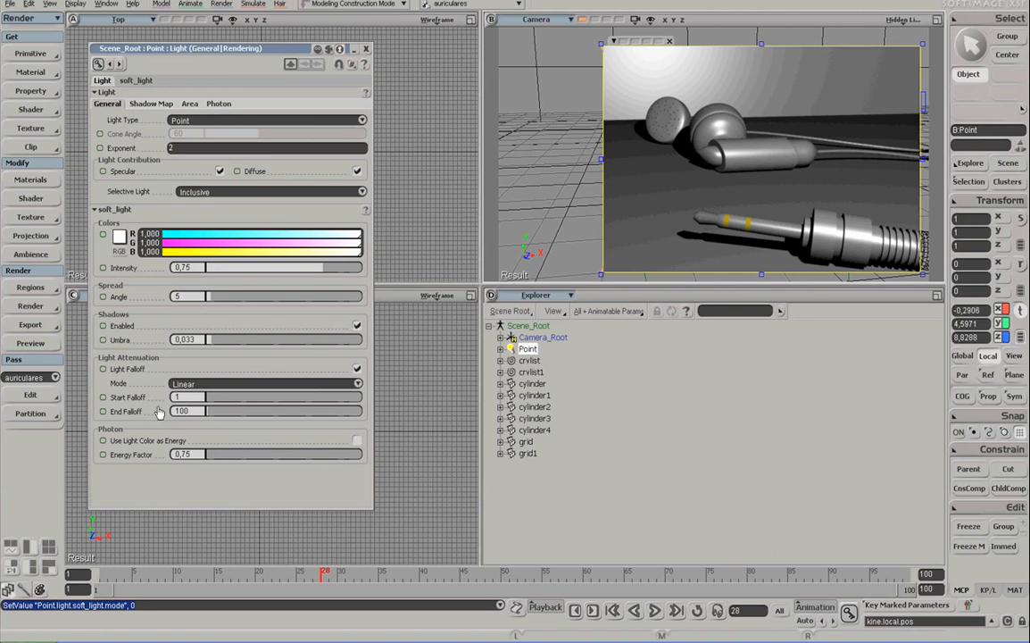
key(Tab)
key(shift+Tab)
key(Tab)
drag(231, 54, 400, 237)
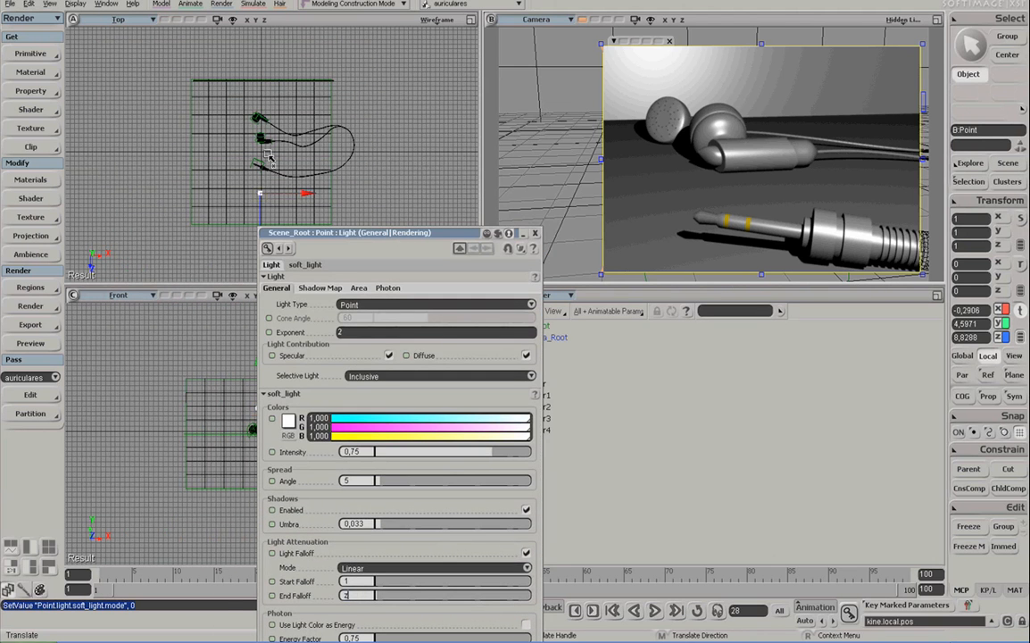
drag(258, 190, 255, 190)
key(z)
middle_drag(292, 161, 306, 146)
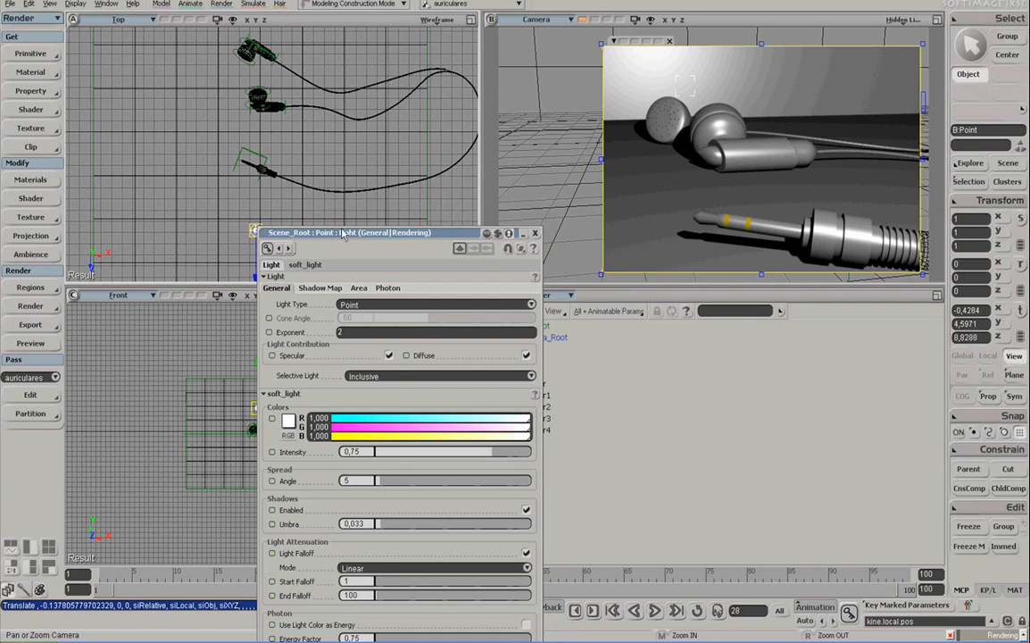
key(v)
drag(313, 232, 362, 268)
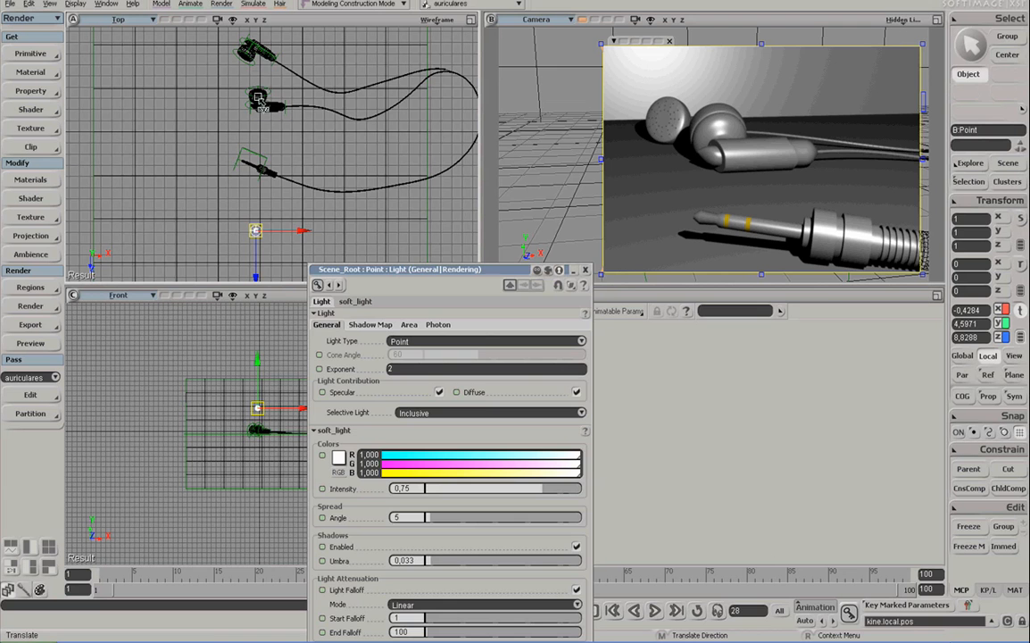
Set the point light's End Falloff to 20
drag(426, 270, 251, 147)
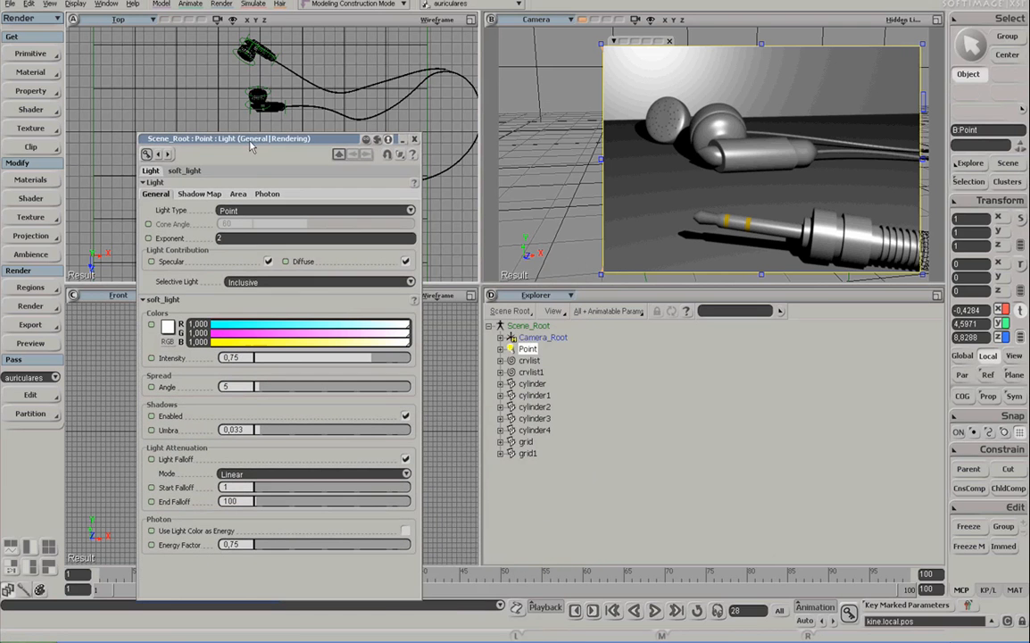
click(240, 502)
text(20)
key(Return)
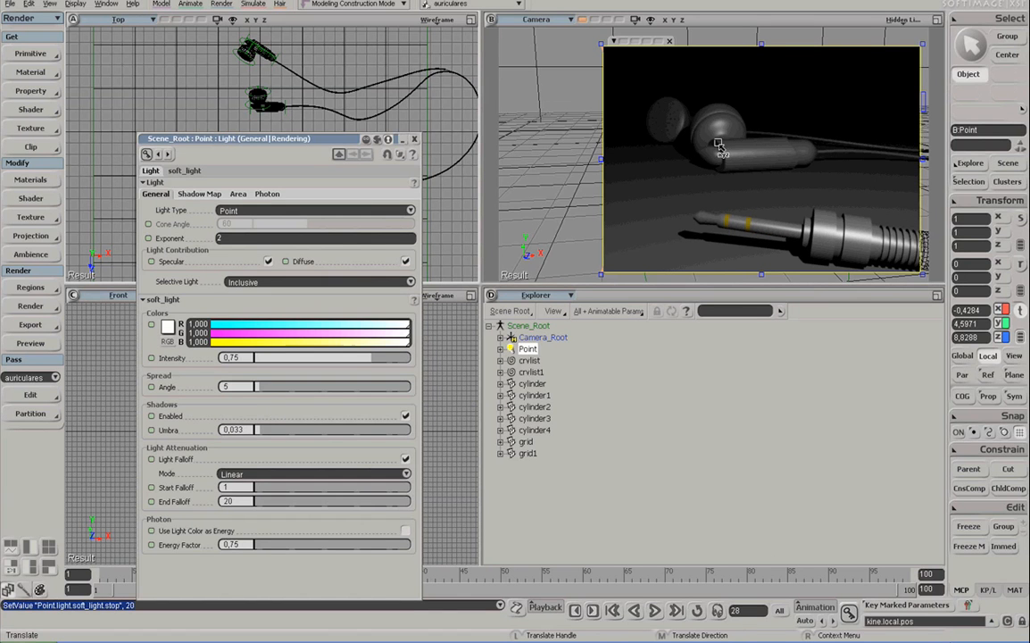
Raise the point light's Intensity to 1
drag(338, 140, 306, 279)
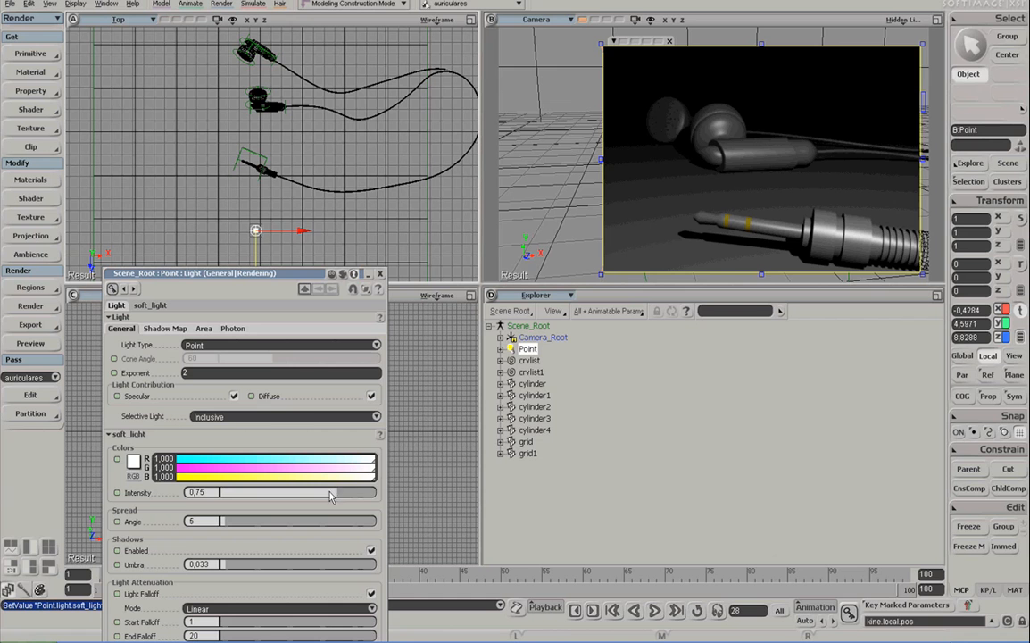
drag(329, 495, 376, 496)
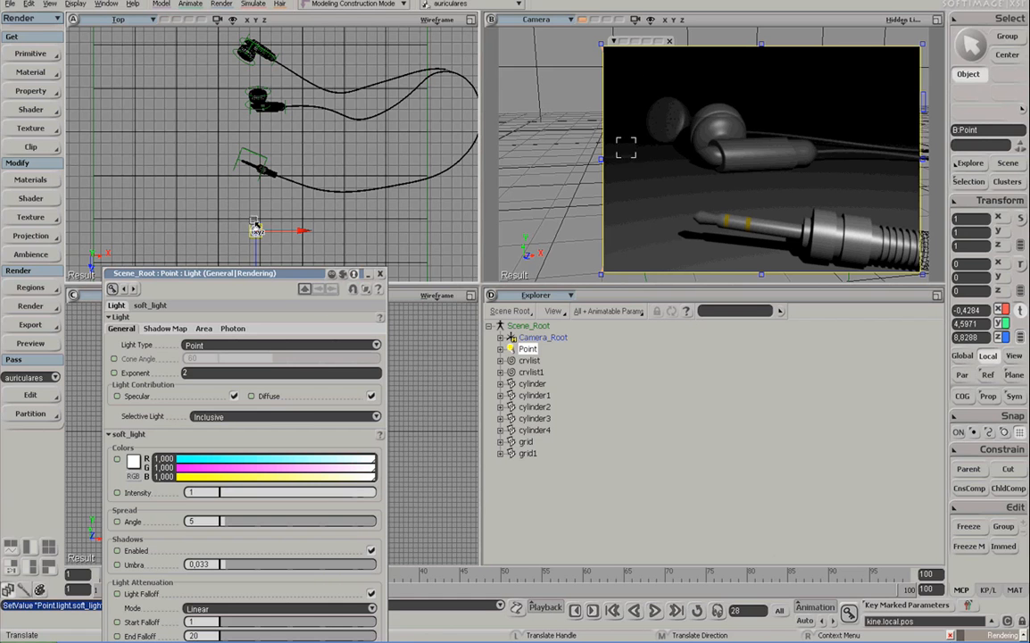
drag(255, 225, 260, 140)
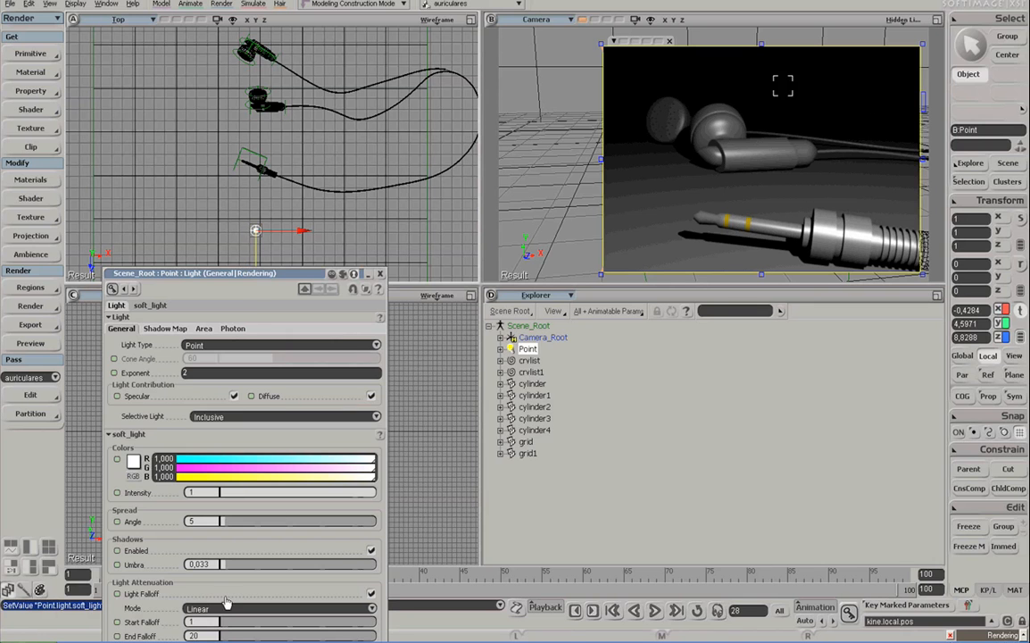
Set the point light's End Falloff to 25
drag(231, 274, 231, 255)
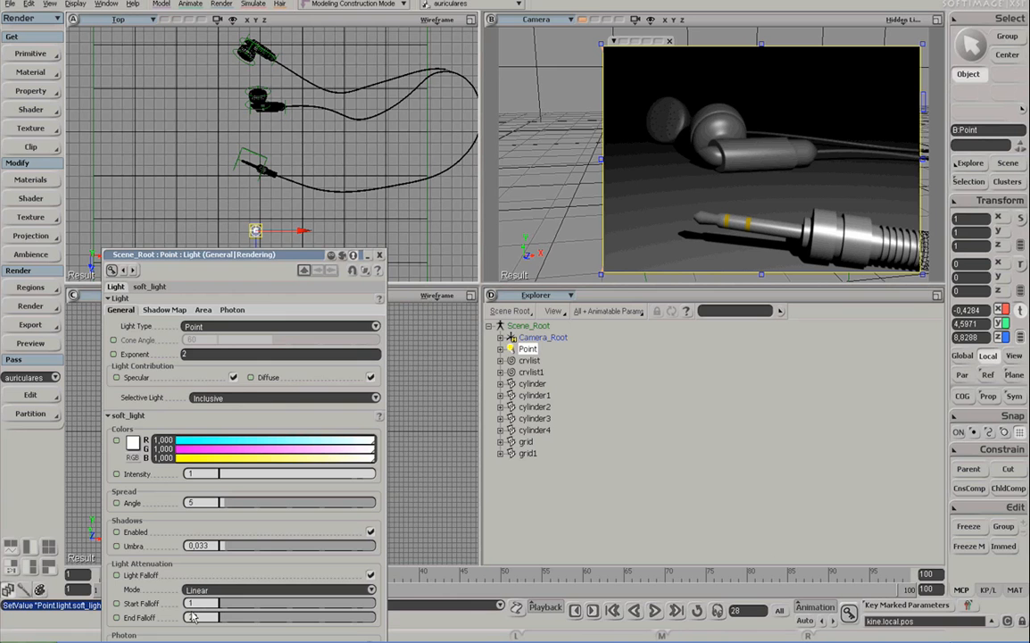
drag(223, 255, 178, 148)
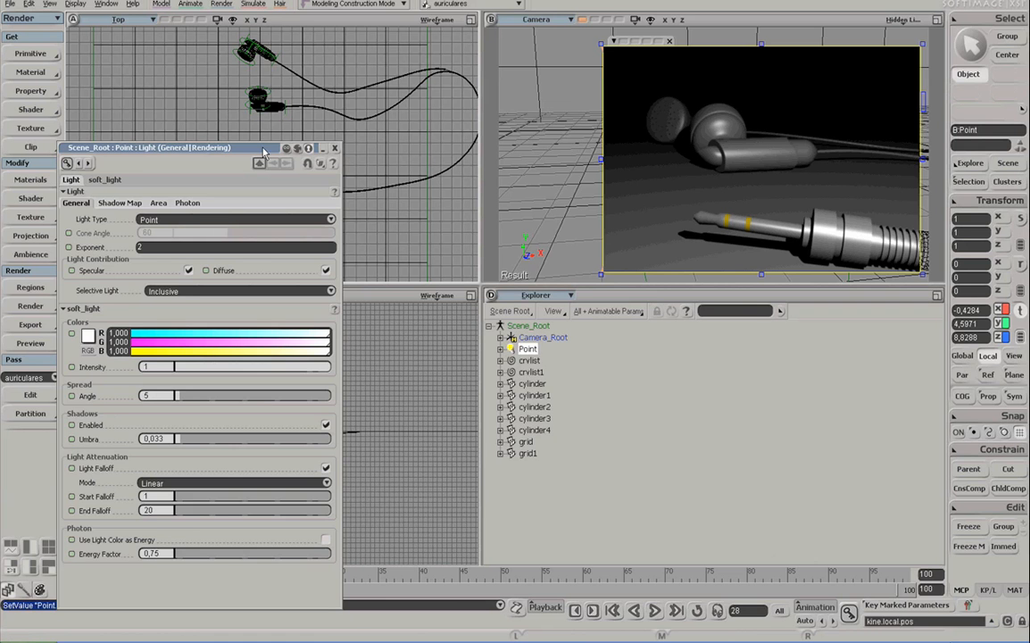
drag(263, 152, 274, 133)
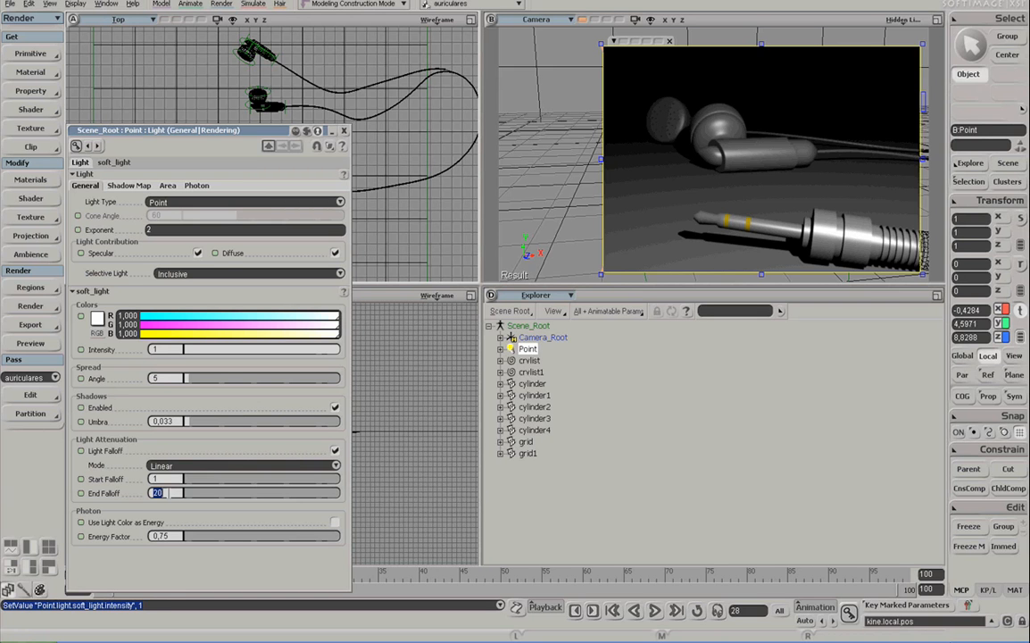
text(5)
key(Return)
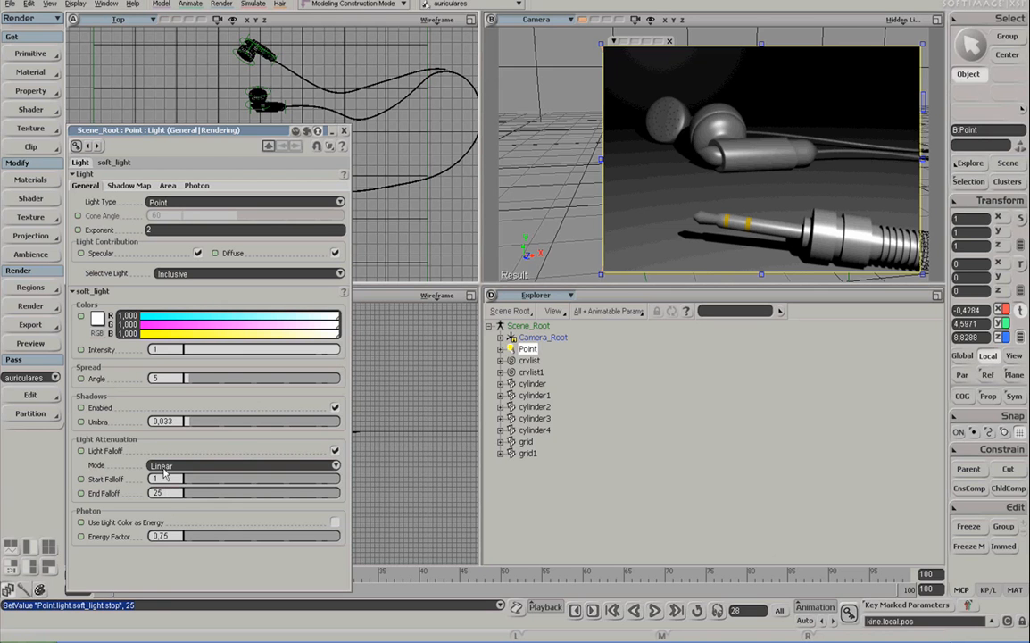
Try an End Falloff of 50 for the point light and return it to 25
click(164, 492)
key(Return)
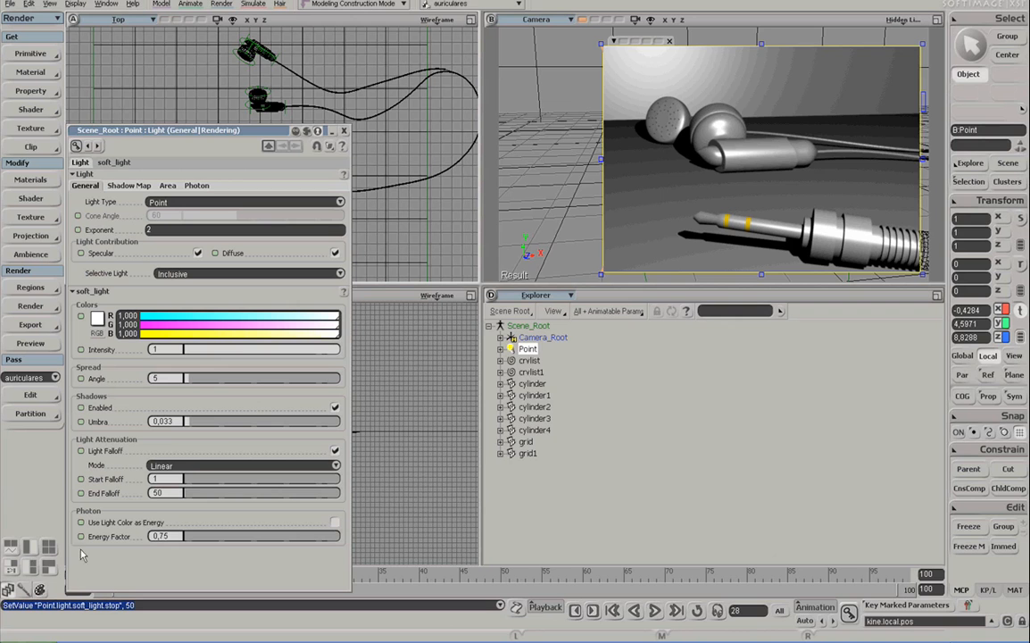
double_click(157, 494)
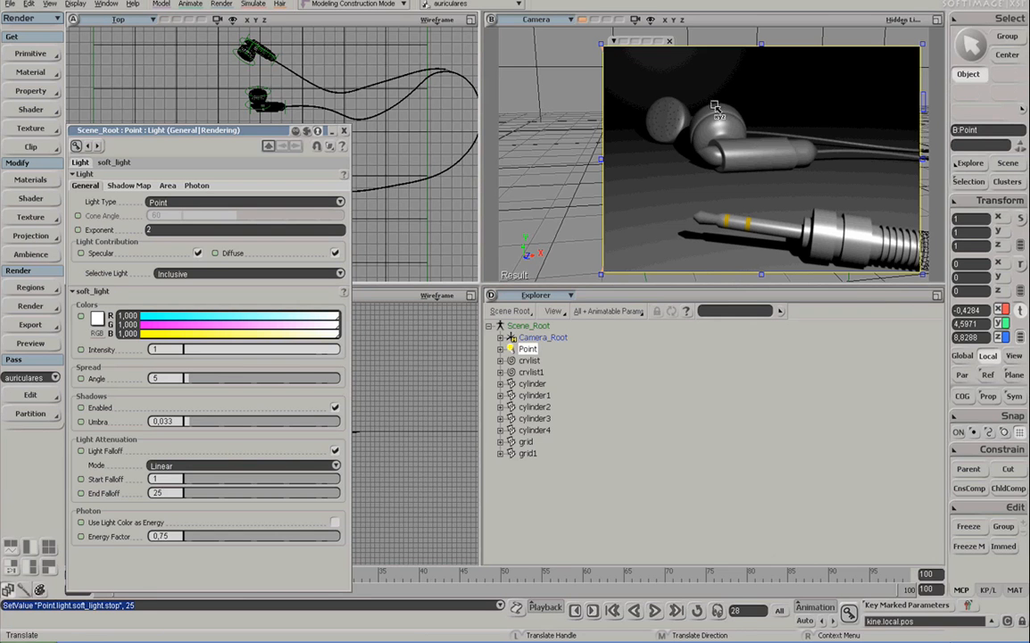
Switch the point light's attenuation mode to Use Light Exponent
drag(231, 131, 252, 68)
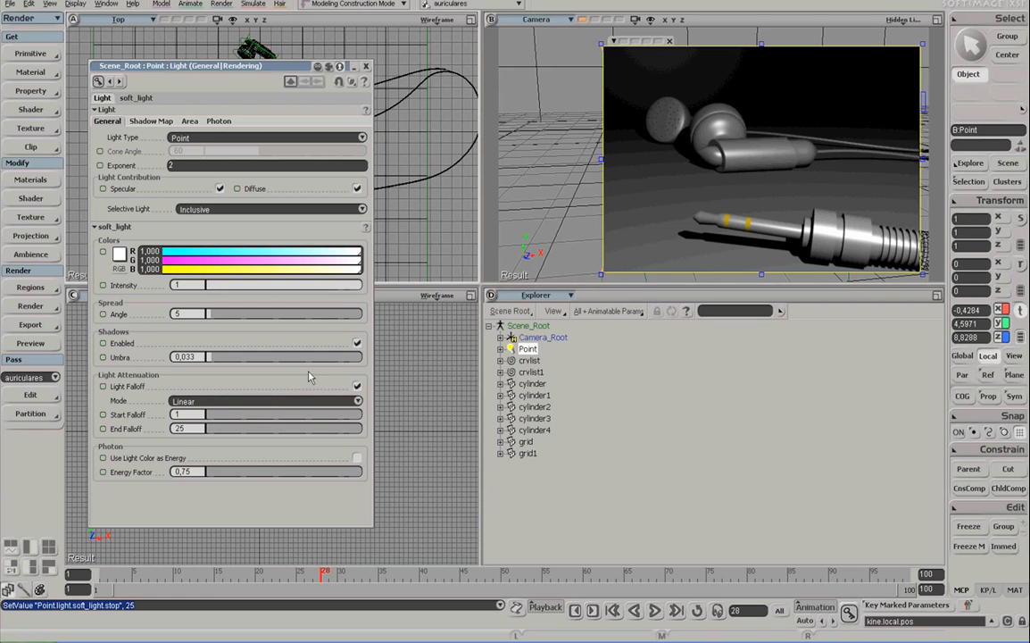
click(207, 402)
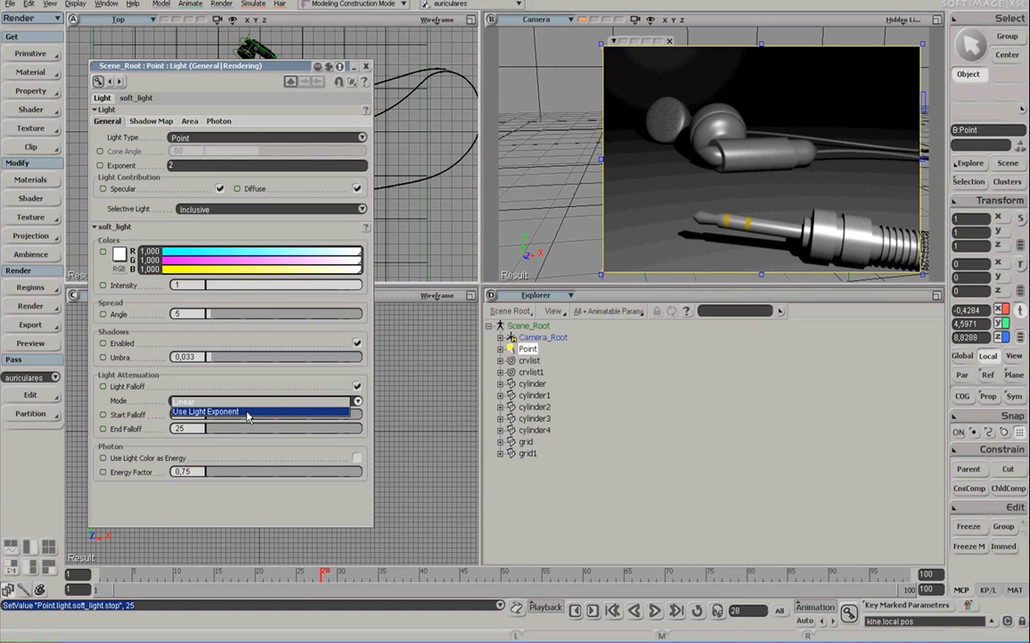
click(248, 413)
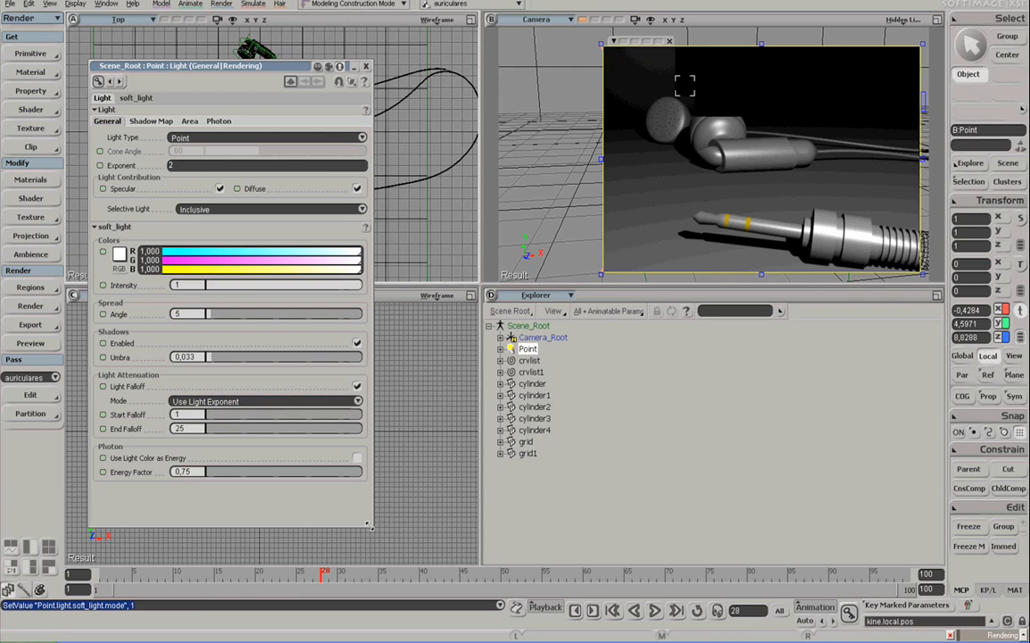
drag(369, 525, 415, 571)
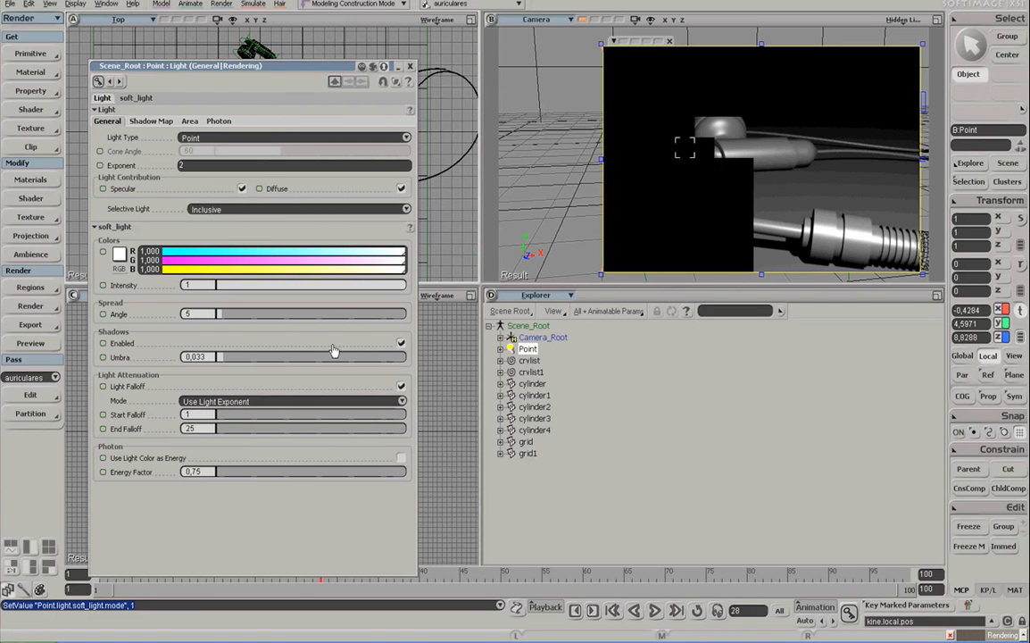
Set the point light's Exponent to 0,8
click(189, 165)
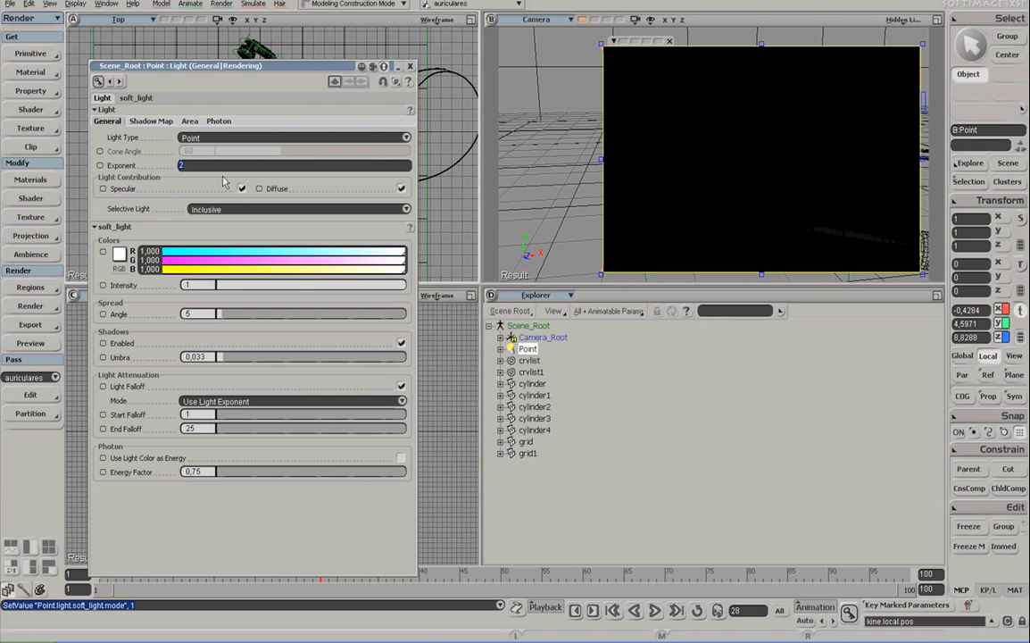
text(0,8)
key(Return)
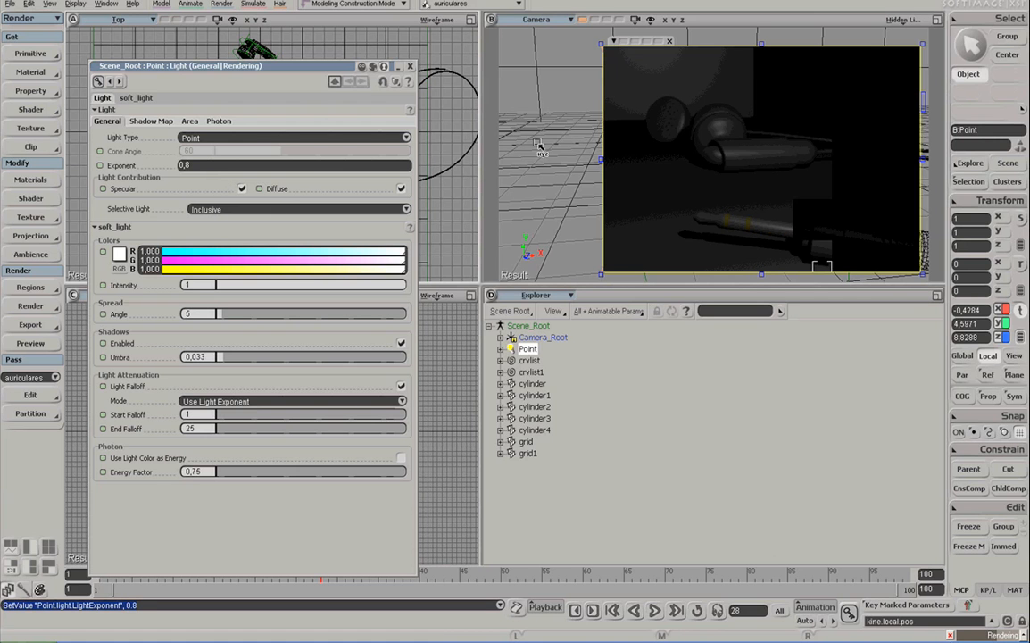
Set the point light's Exponent to 1
click(195, 166)
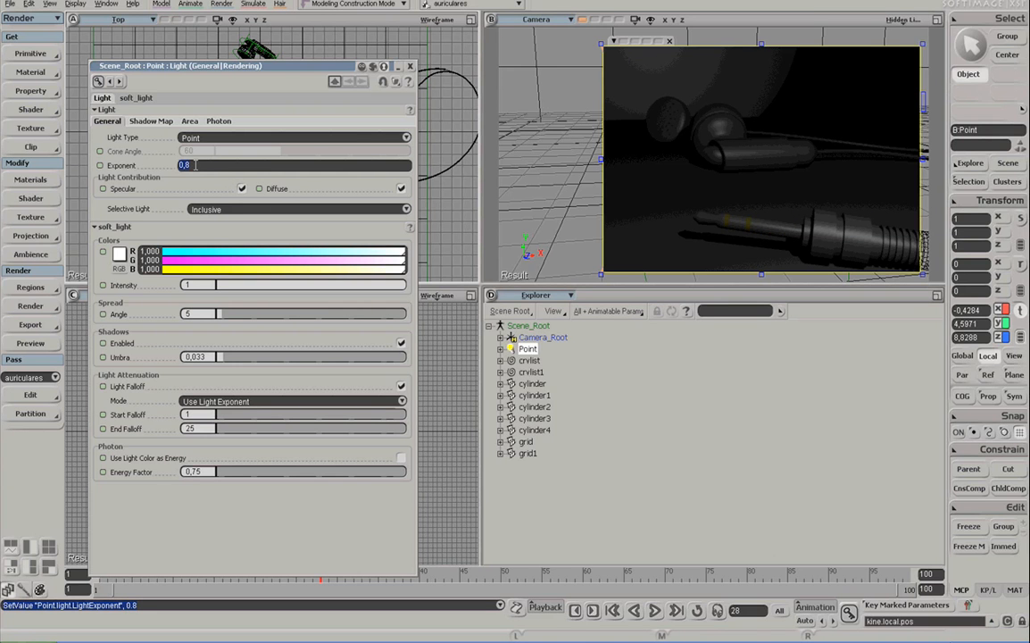
text(1)
key(Return)
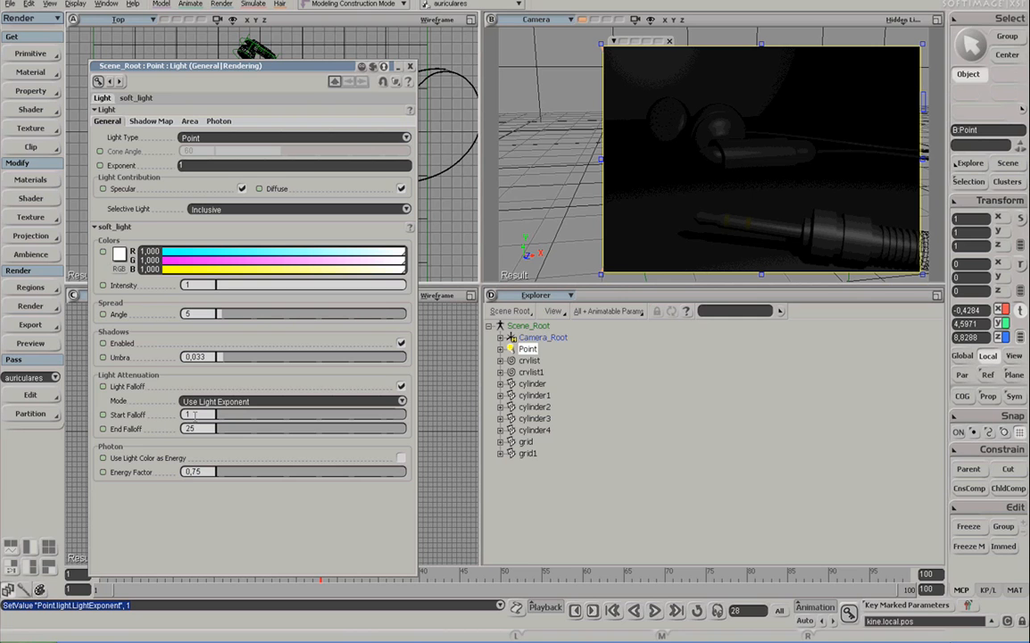
Set the point light's Intensity to 5 and its End Falloff to 20
click(200, 284)
text(5)
key(Return)
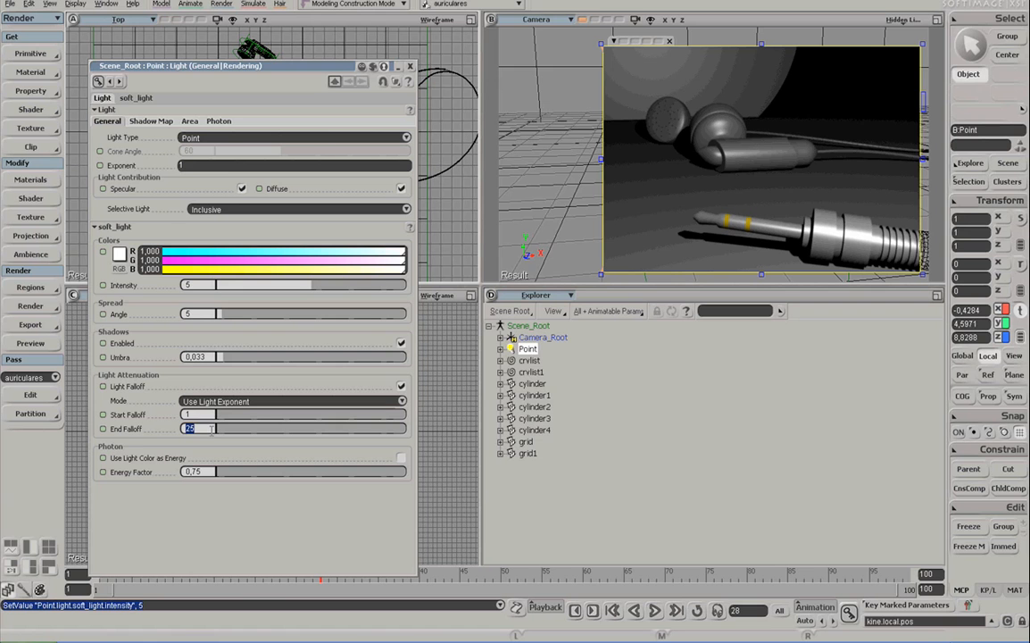
text(0)
key(Return)
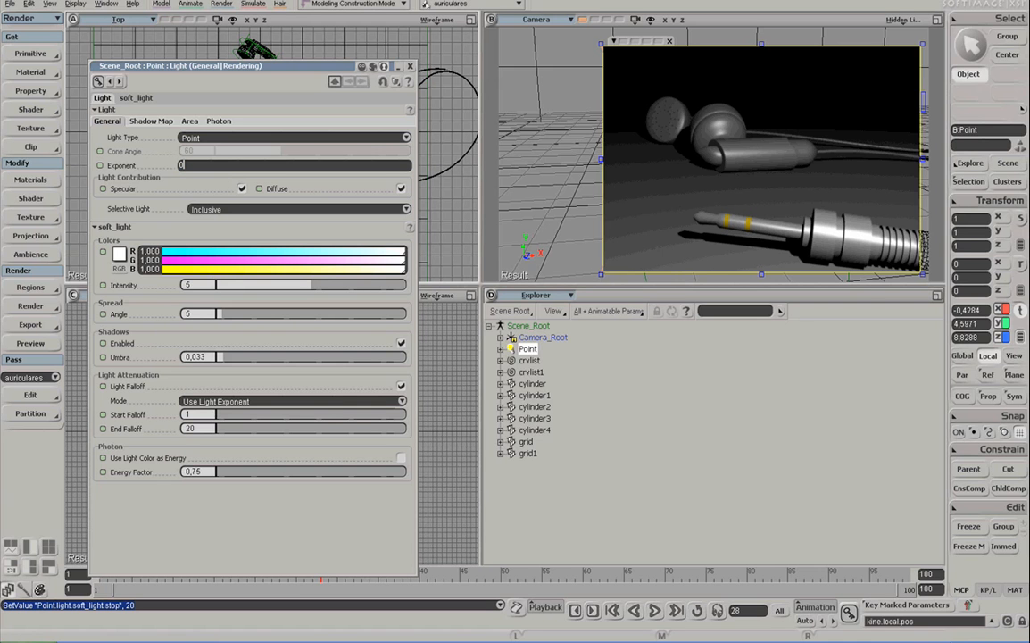
Try Exponent values of 0,8 and 1,5 for the point light and settle on 1,2
text(,8)
key(Return)
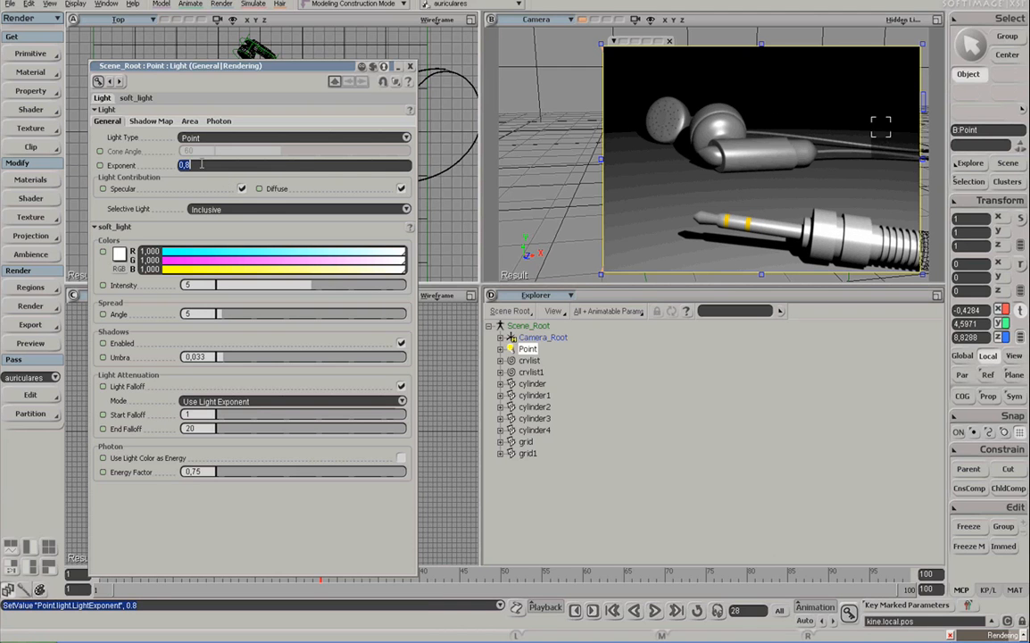
click(201, 164)
key(Return)
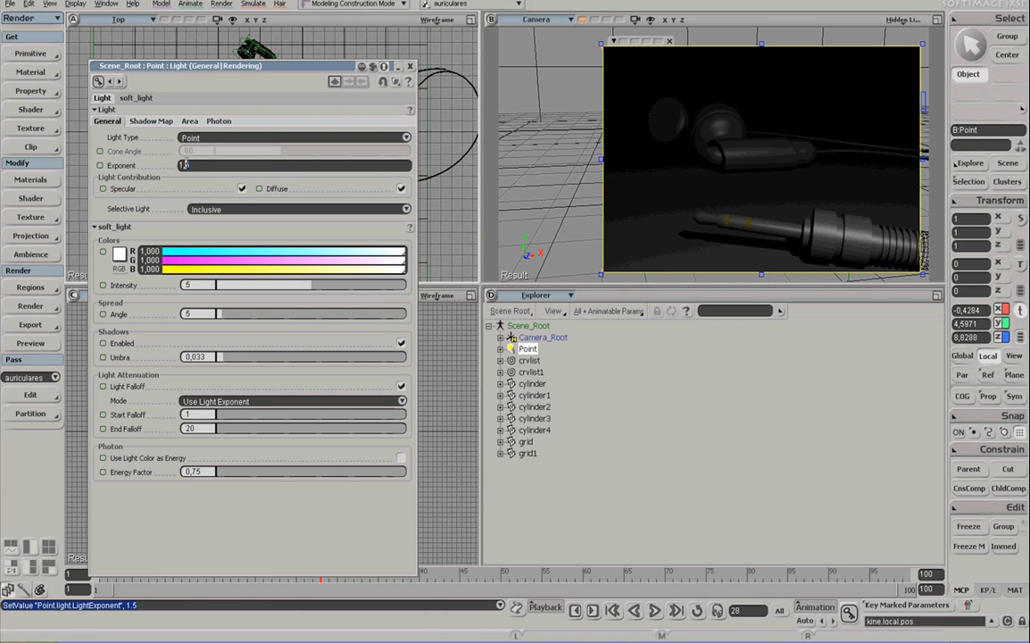
key(Return)
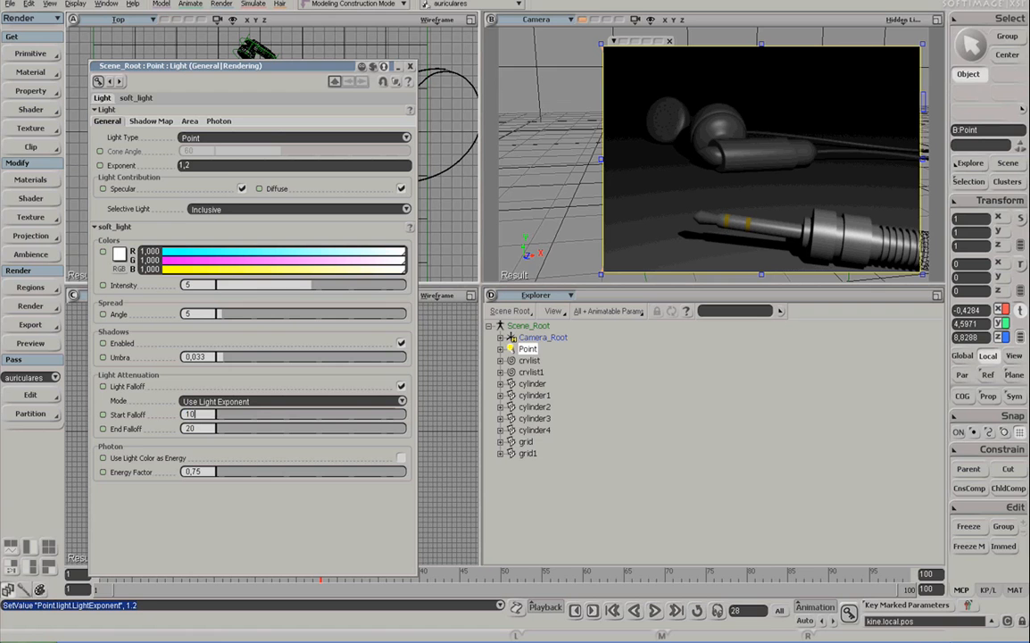
Try a Start Falloff of 10 for the point light and reduce it to 5
key(Return)
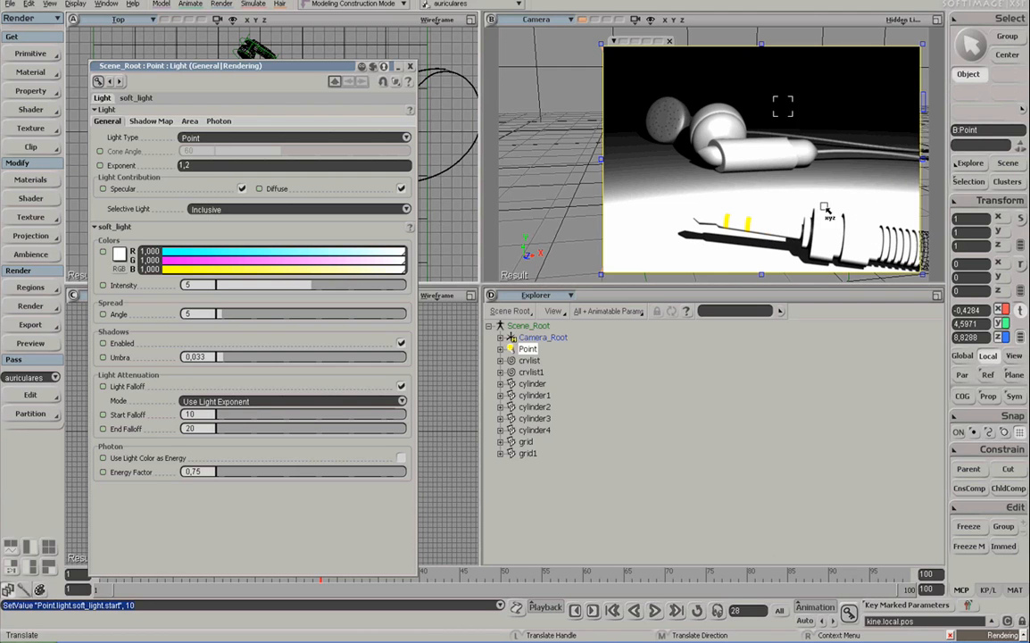
click(190, 414)
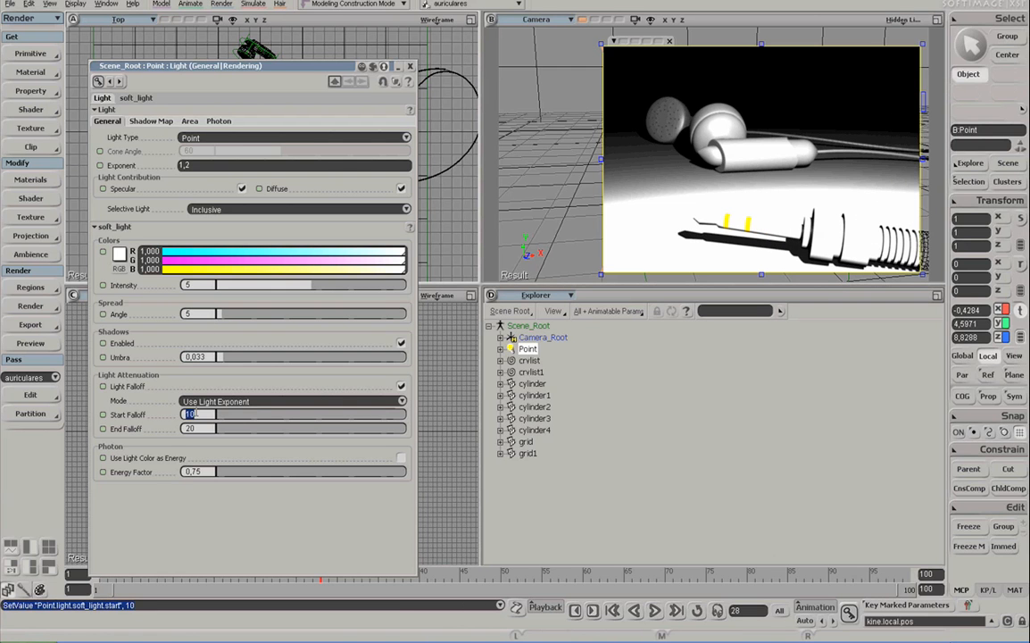
key(Return)
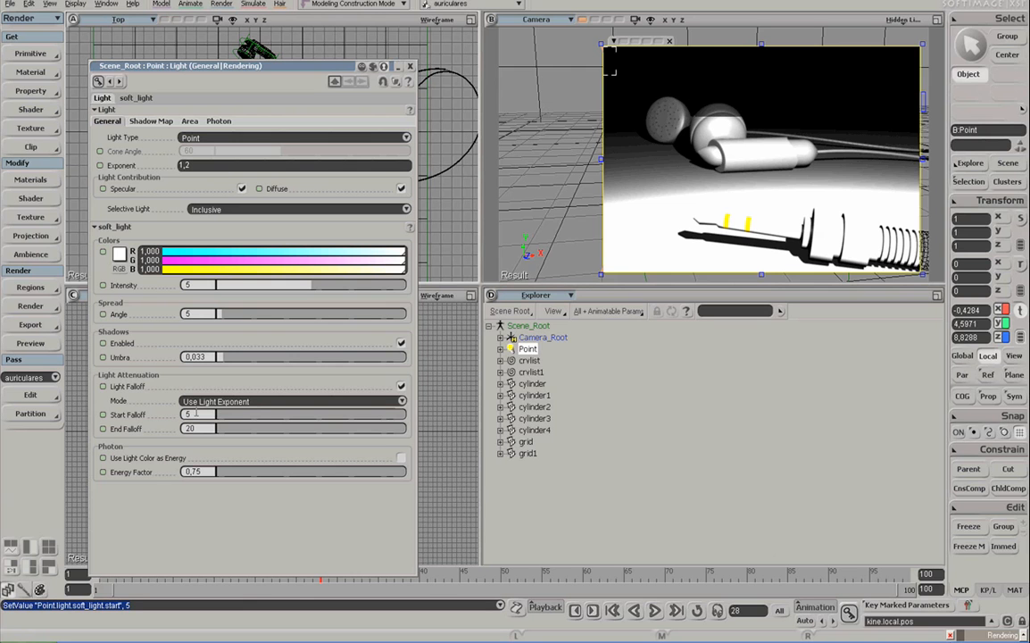